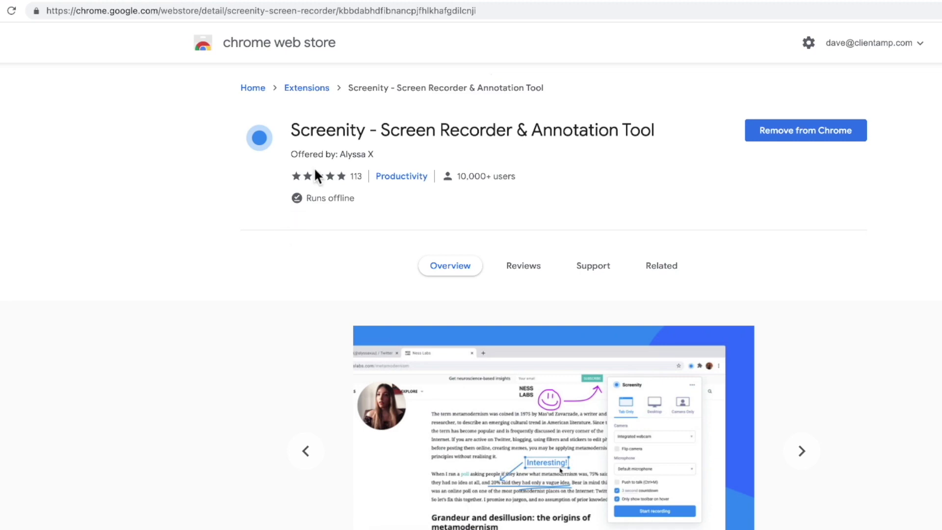
Switch from the Screenity Web Store listing to its GitHub repository tab
left_click(229, 2)
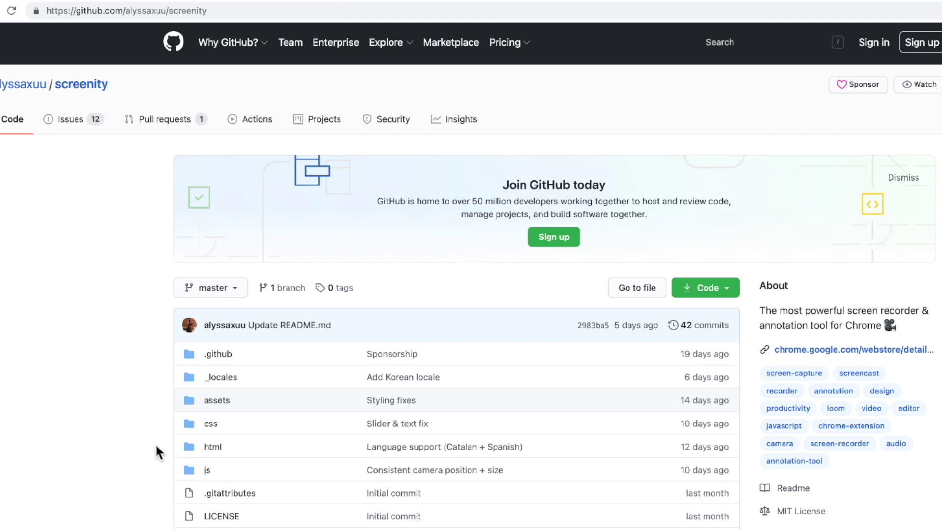
Browse the developer's site product list, then switch to the Profitable Tools front page
scroll(155, 442, "down", 1)
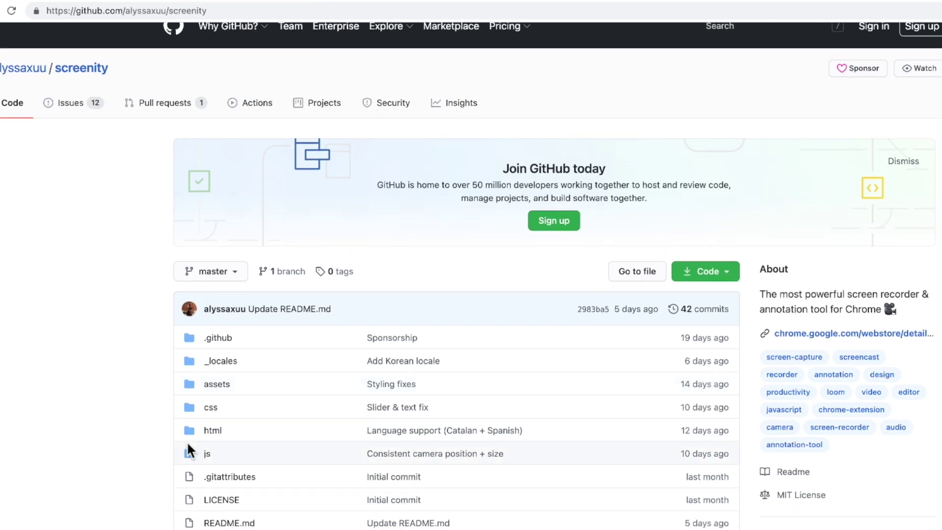
scroll(296, 270, "up", 1)
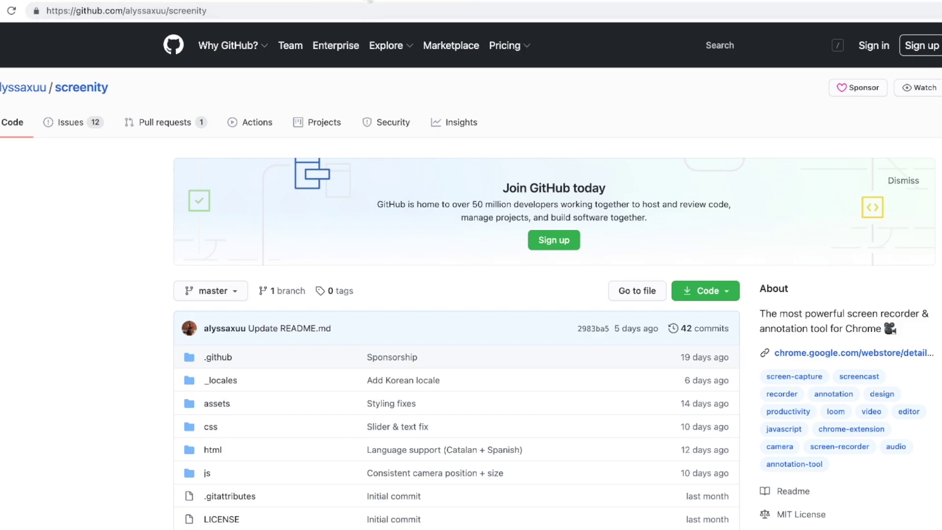
left_click(369, 1)
scroll(286, 439, "up", 3)
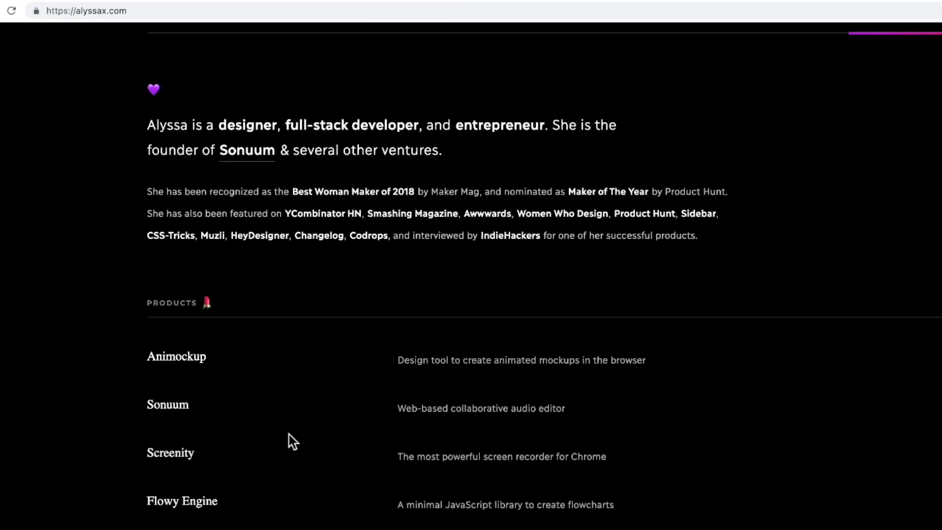
scroll(285, 445, "down", 2)
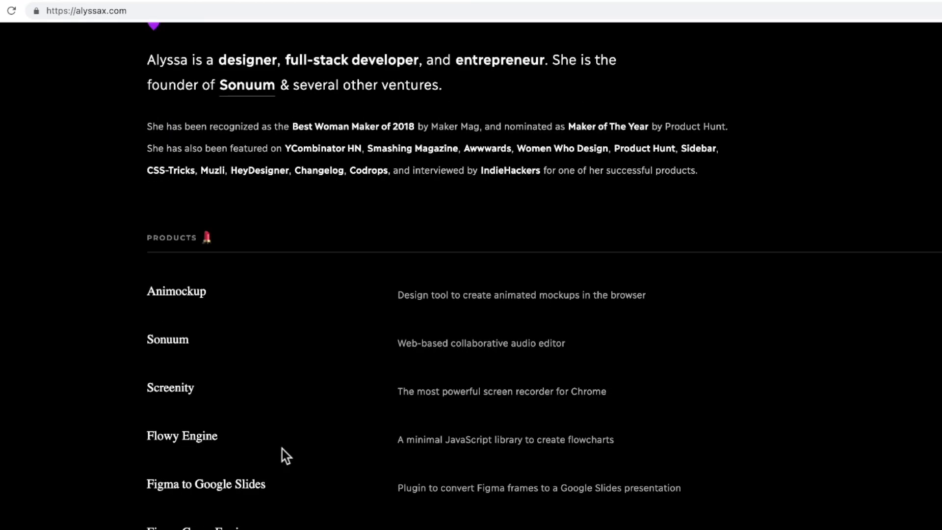
scroll(282, 449, "down", 1)
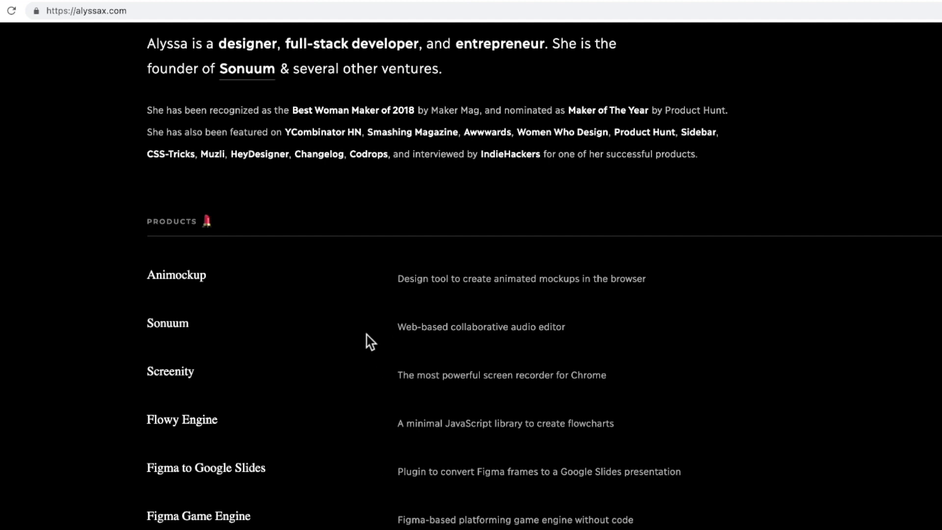
left_click(543, 1)
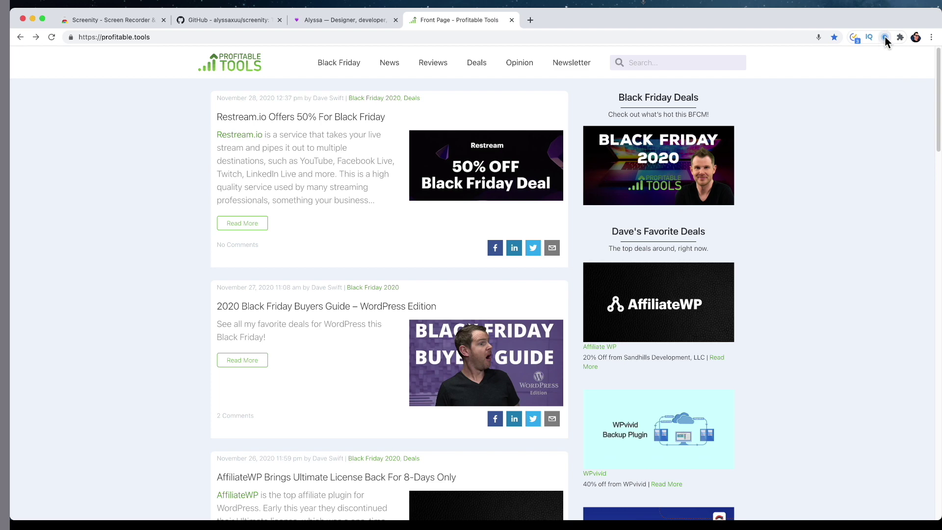
Open Screenity's Tab recording panel and keep Cam Link 4K as the camera
left_click(885, 38)
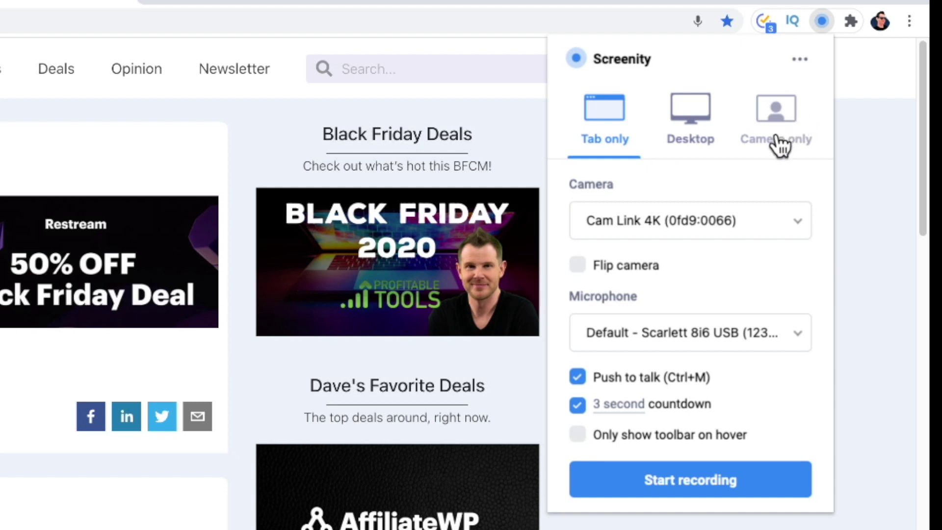
left_click(718, 229)
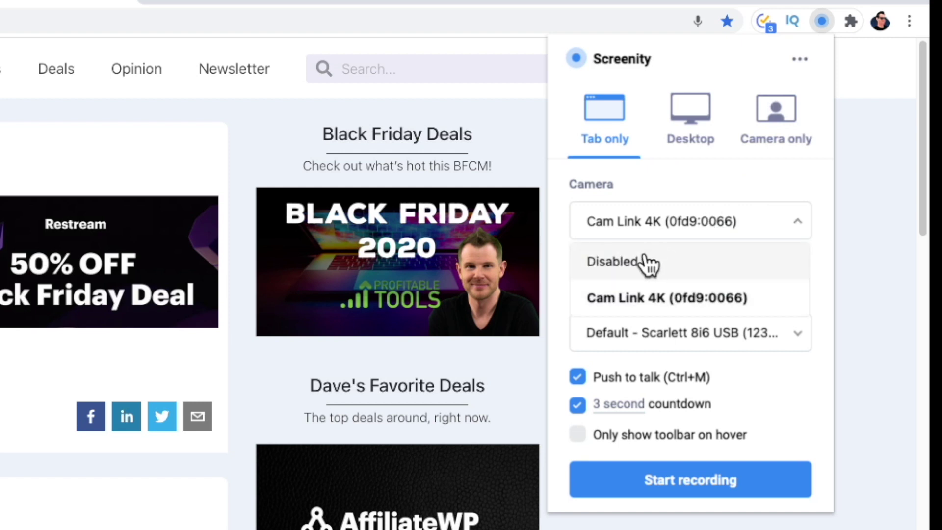
left_click(692, 221)
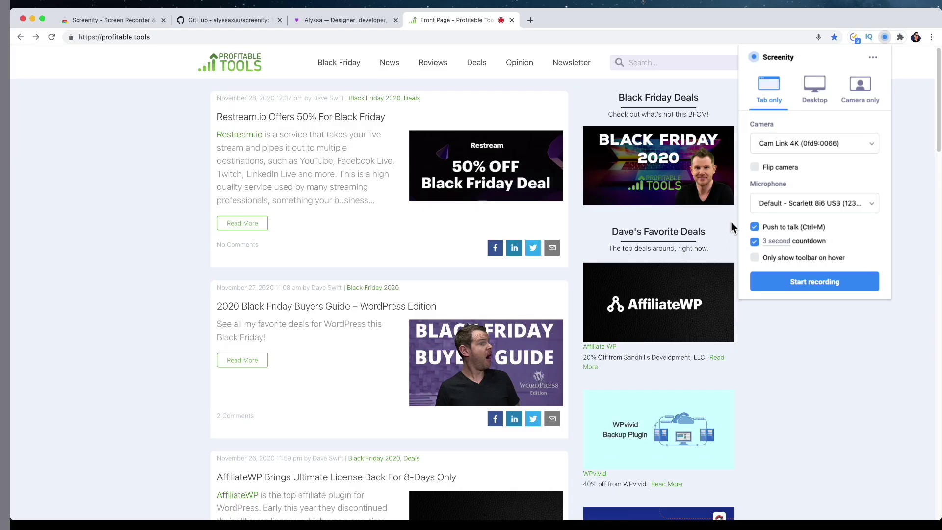
Start the tab recording and place the webcam bubble near the bottom-right corner
left_click(818, 289)
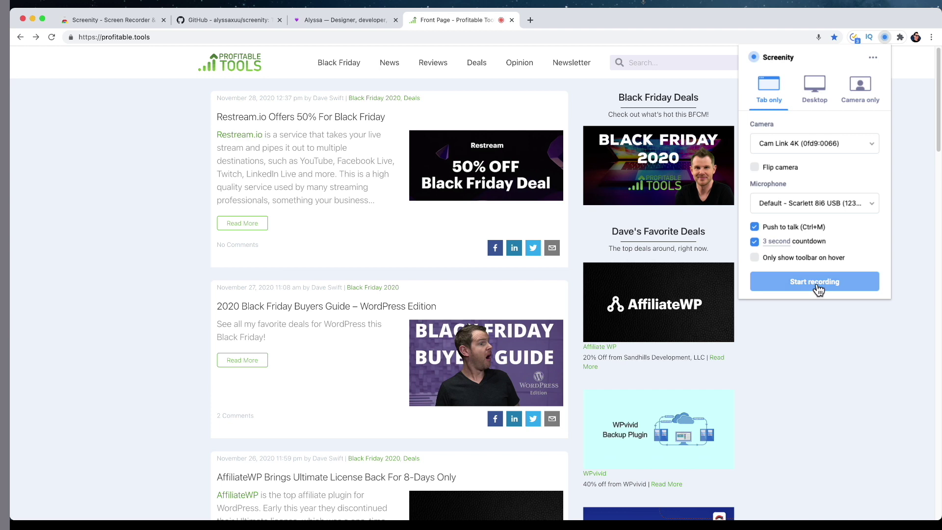
left_click(820, 289)
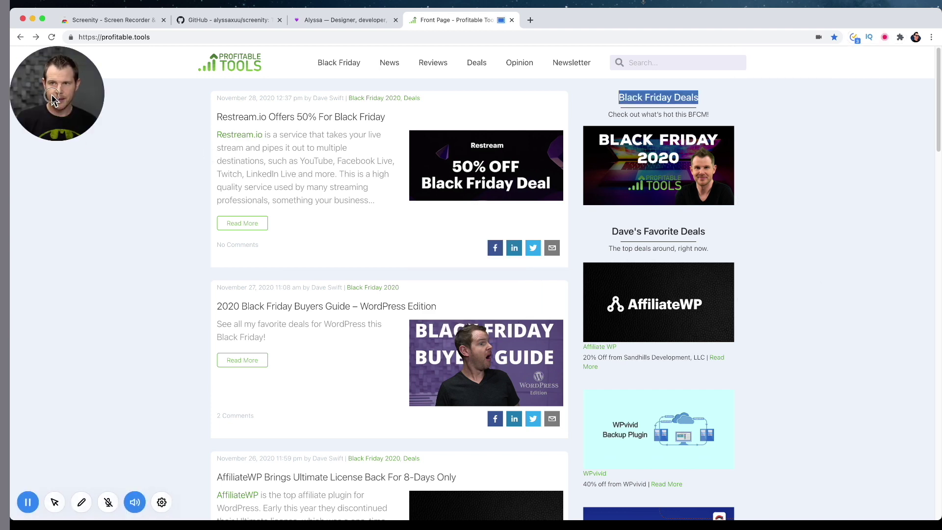
left_click_drag(66, 112, 321, 331)
left_click_drag(674, 392, 866, 453)
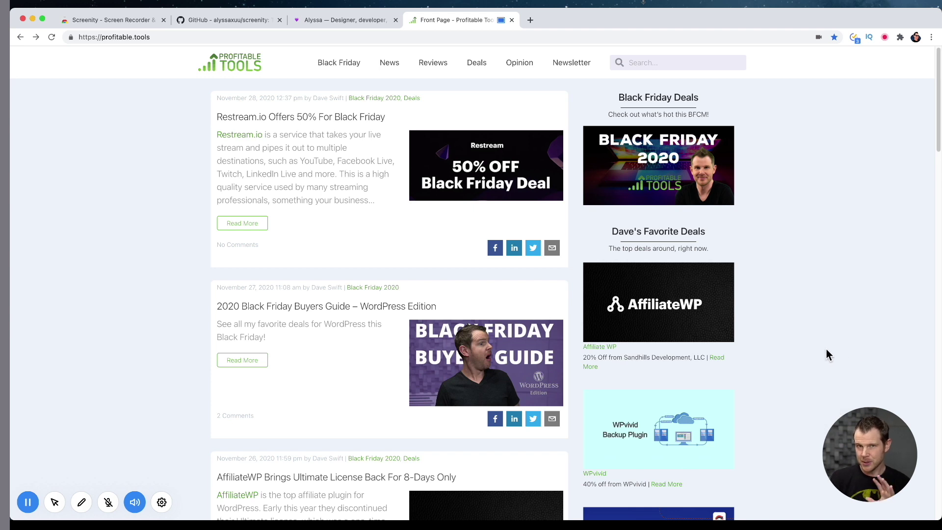
left_click_drag(887, 458, 809, 387)
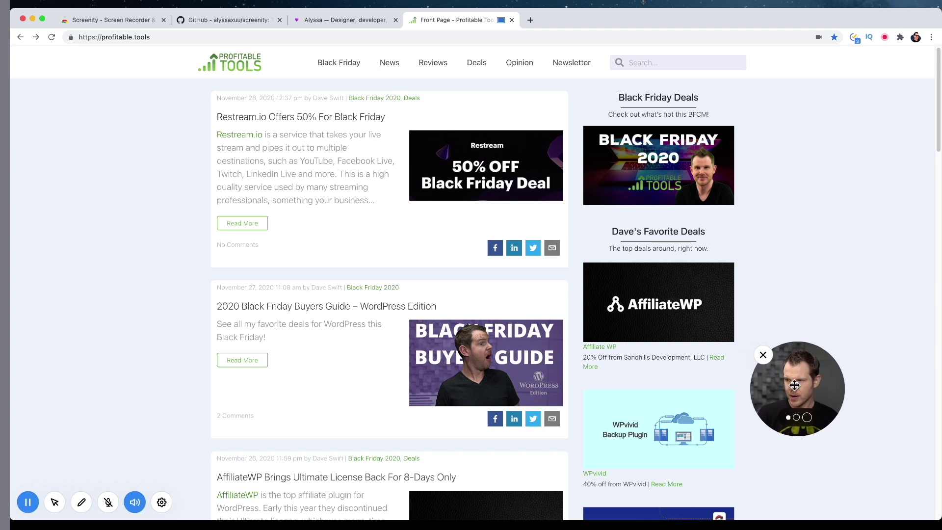
Try the medium and large webcam bubble sizes, moving it over the sidebar and back
left_click(797, 418)
left_click(839, 488)
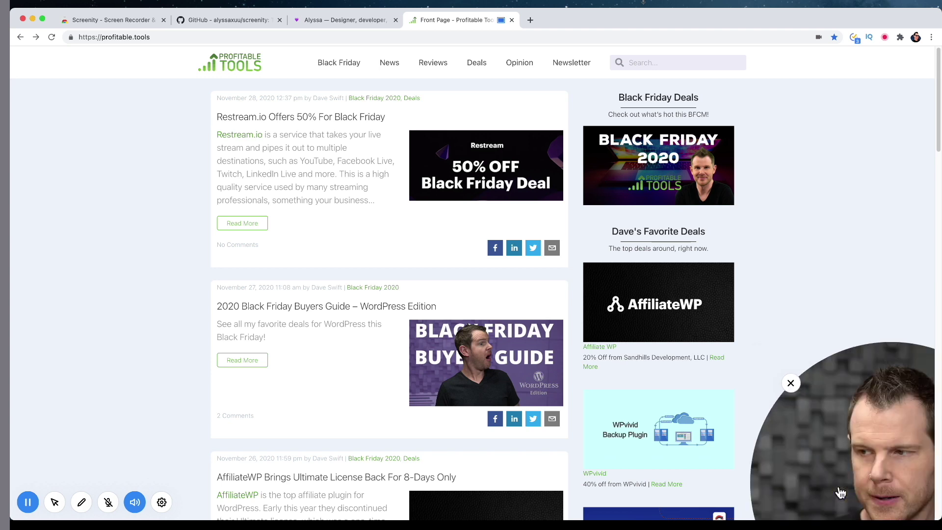
left_click_drag(751, 358, 591, 228)
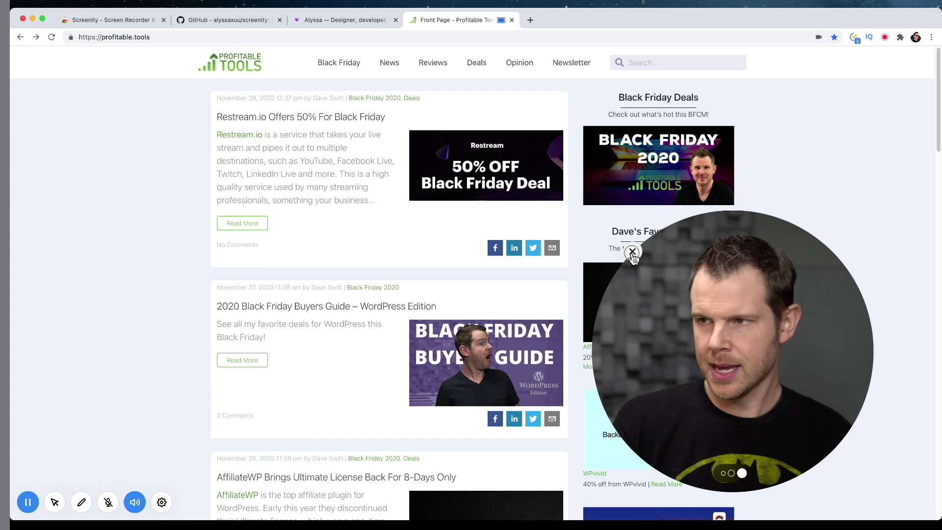
left_click_drag(632, 253, 700, 269)
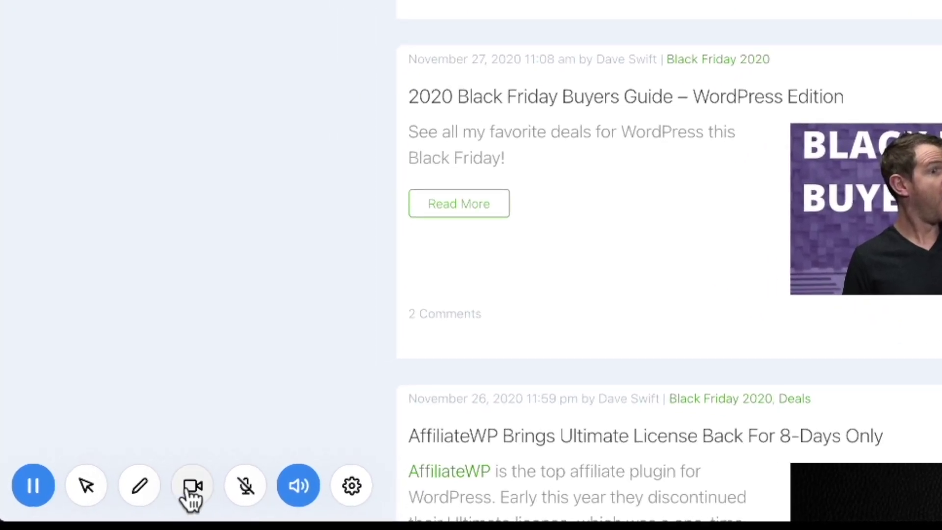
Restore the webcam bubble at small size and switch on the drawing pen with Alt+Shift+D
left_click(192, 489)
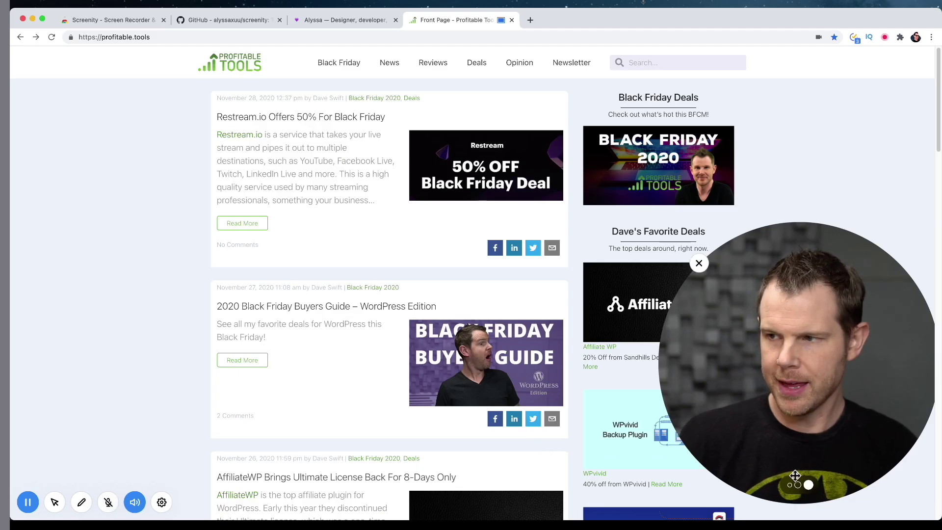
left_click(789, 485)
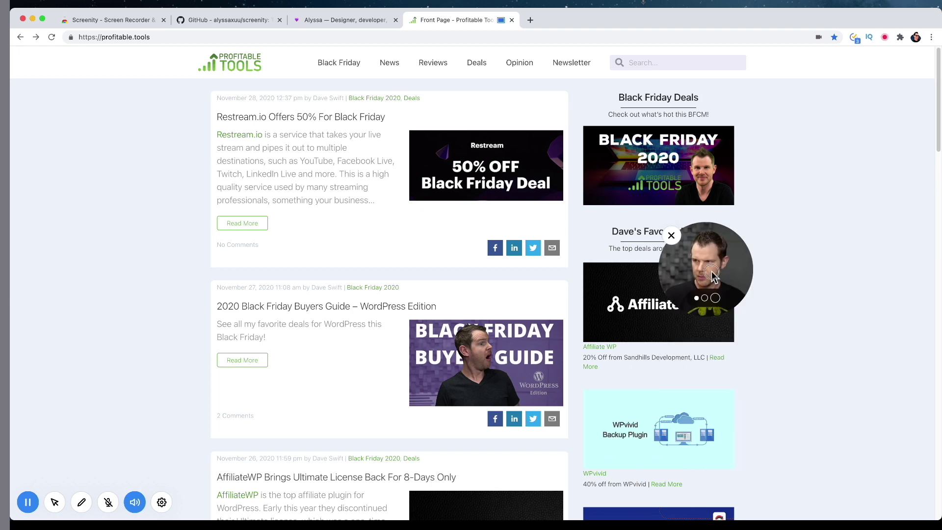
key("alt+shift+d")
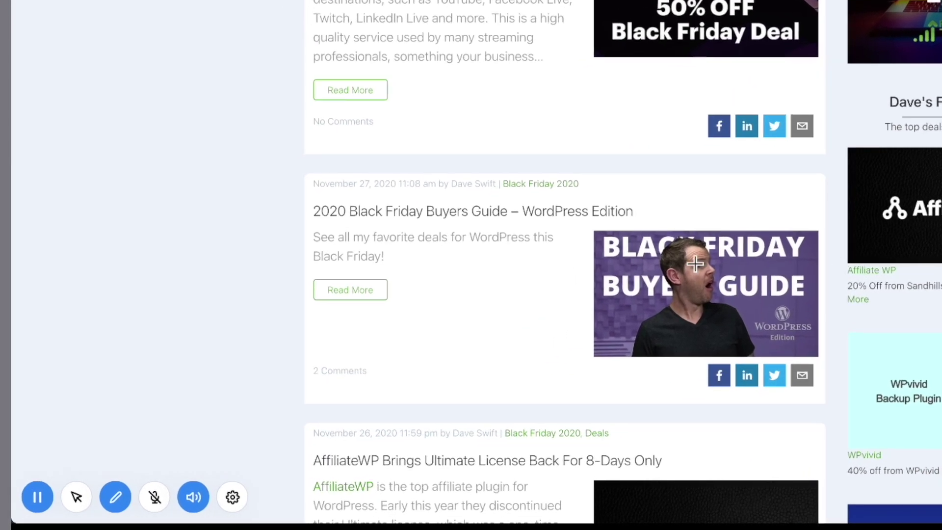
left_click(77, 501)
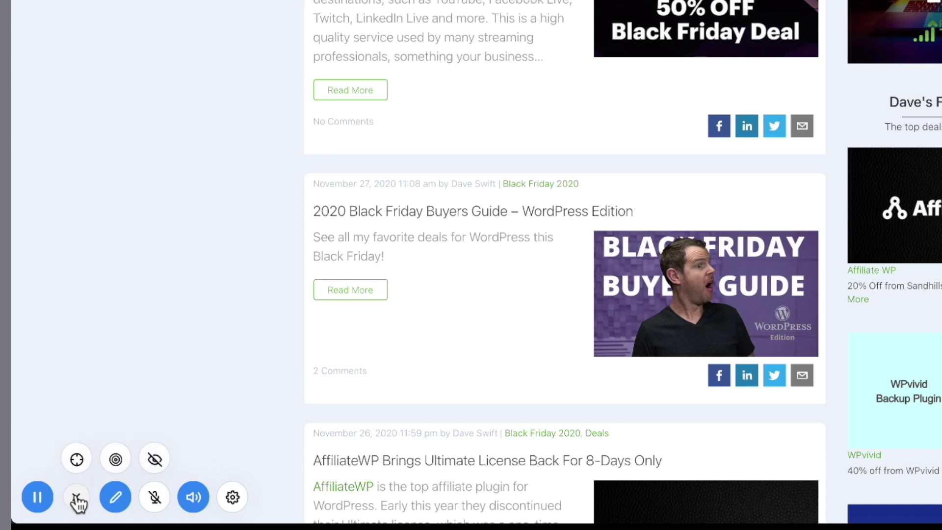
left_click(77, 462)
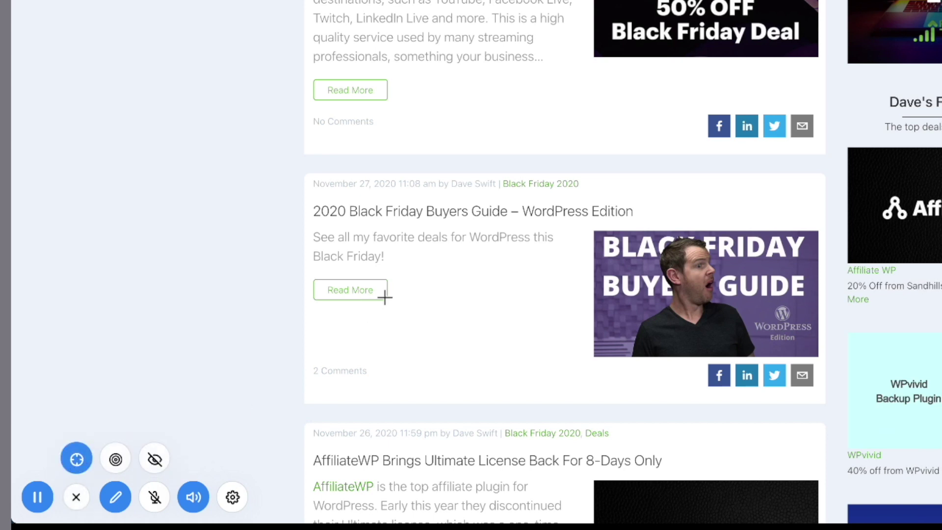
left_click(509, 91)
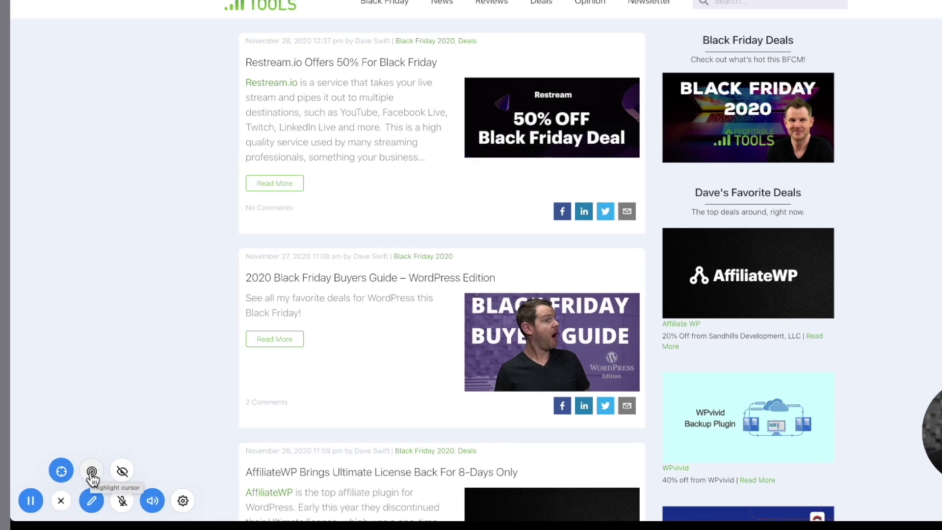
left_click(82, 478)
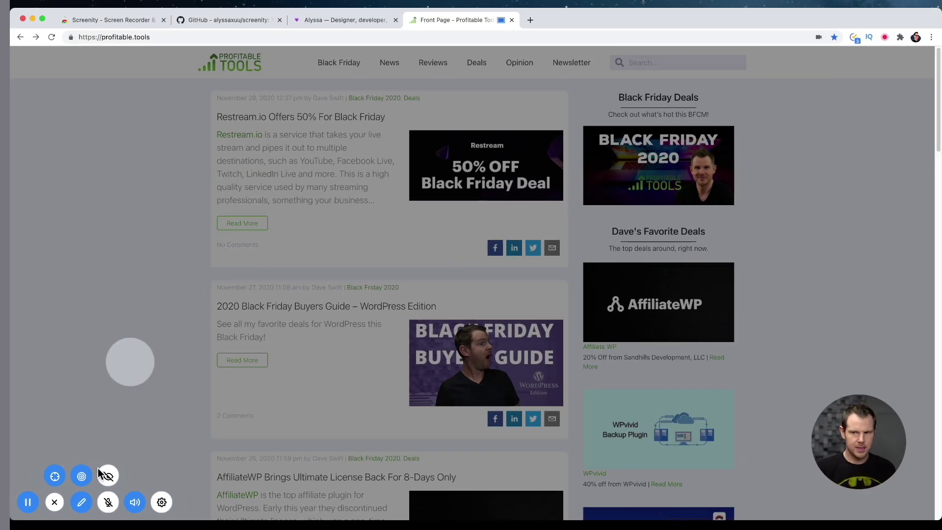
left_click(55, 477)
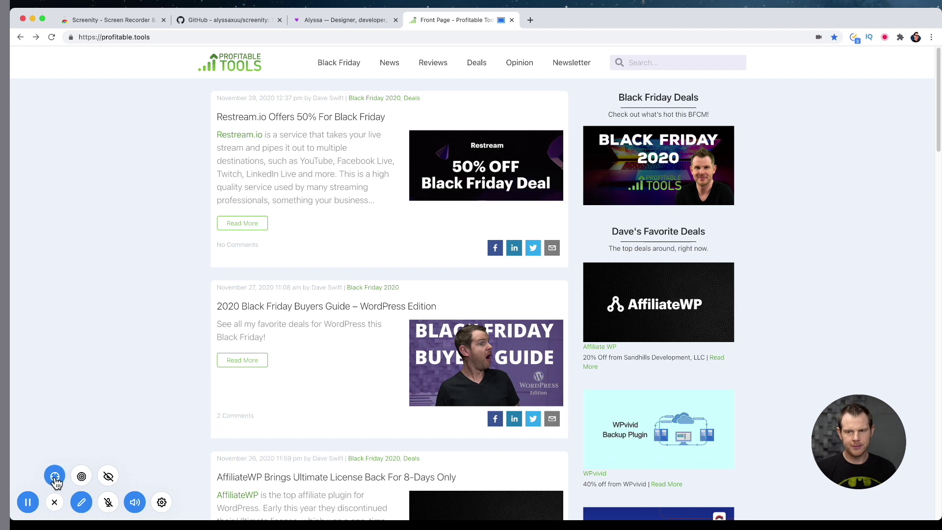
left_click(108, 477)
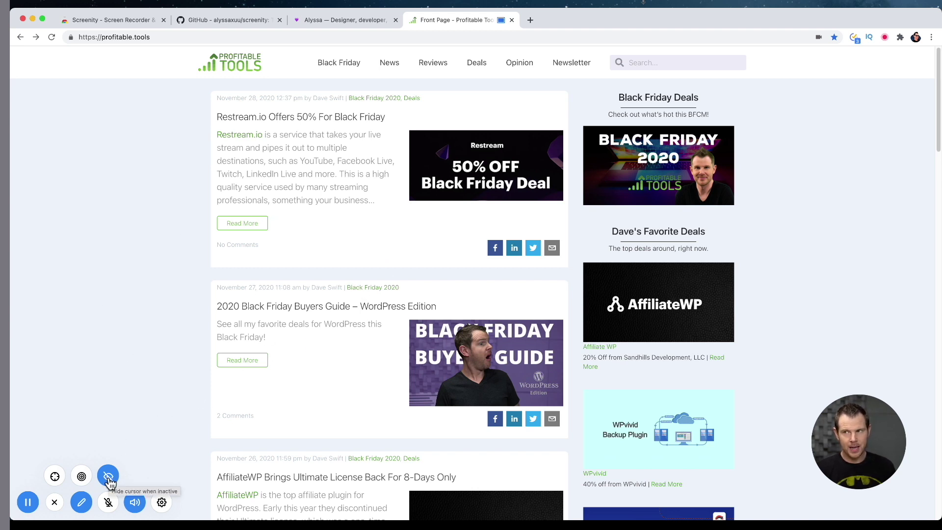
left_click(108, 477)
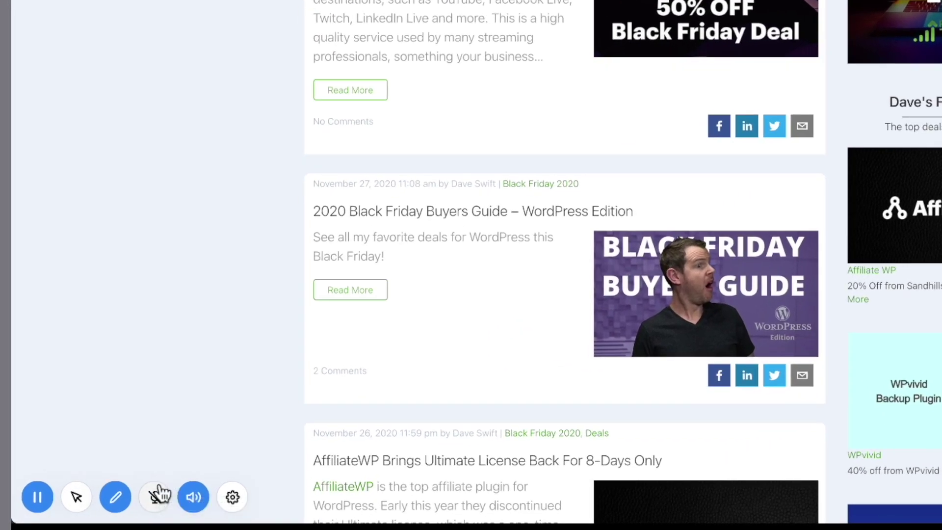
Toggle the microphone on and off twice, leaving it off, then pause the recording
left_click(160, 493)
left_click(161, 493)
left_click(161, 492)
left_click(160, 492)
left_click(40, 500)
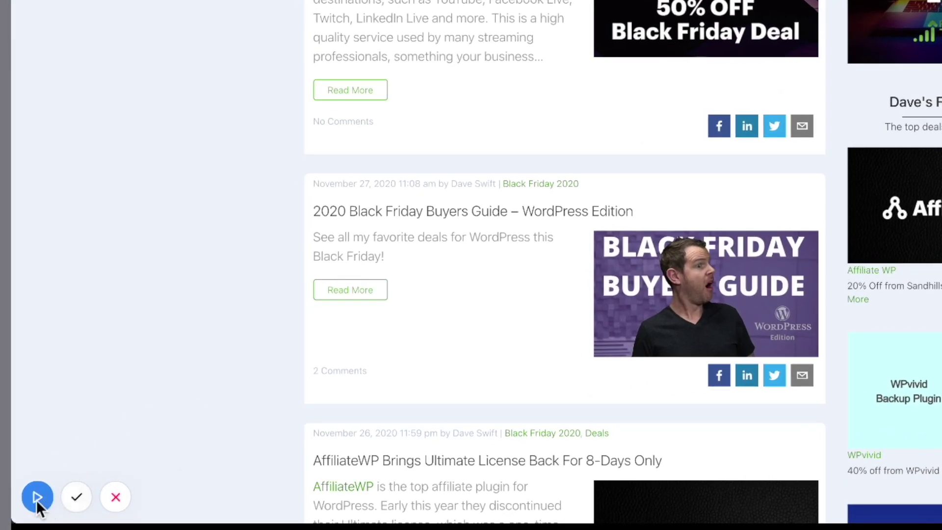
Resume and re-pause, then stop the recording to open the 3:16 video in the editor
left_click(36, 501)
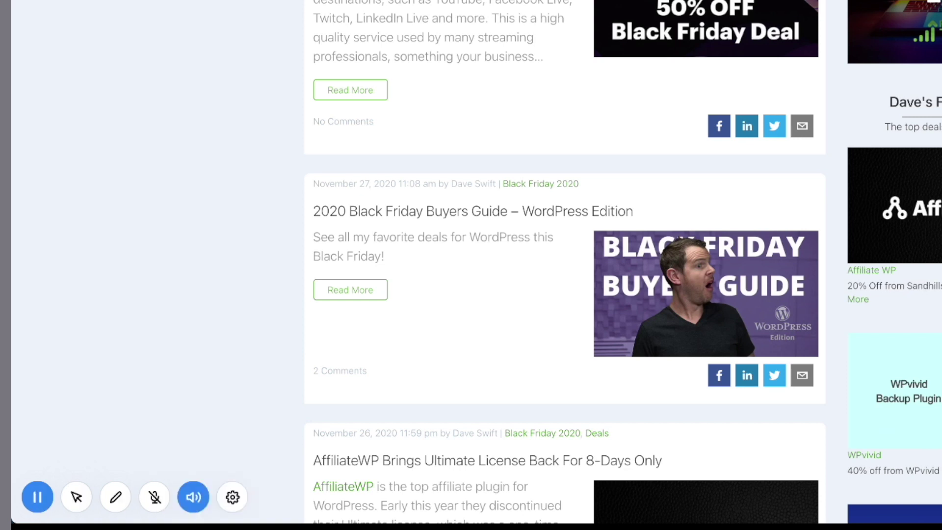
left_click(39, 501)
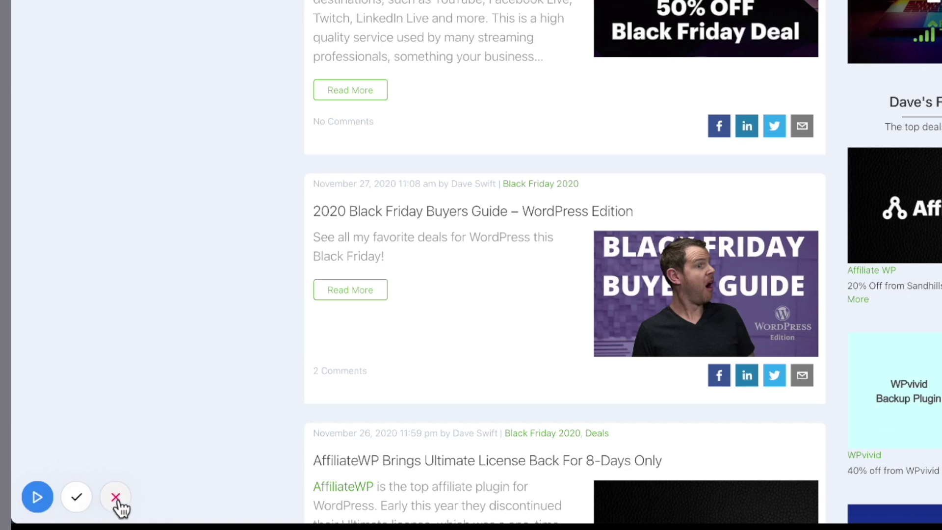
left_click(76, 501)
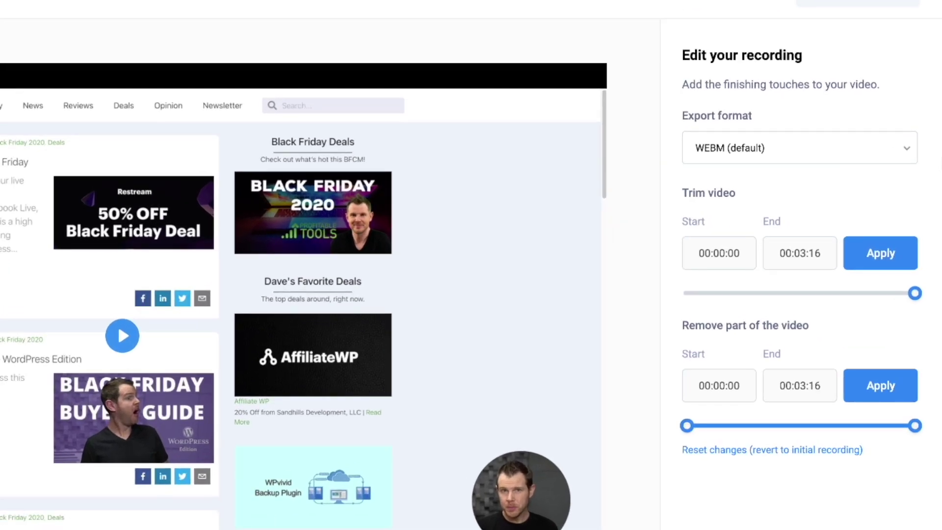
left_click(773, 157)
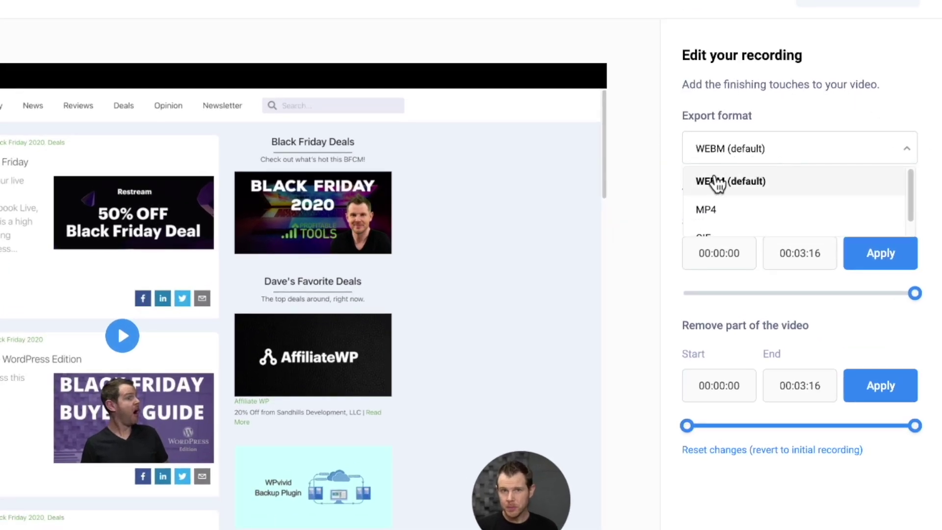
scroll(731, 222, "down", 1)
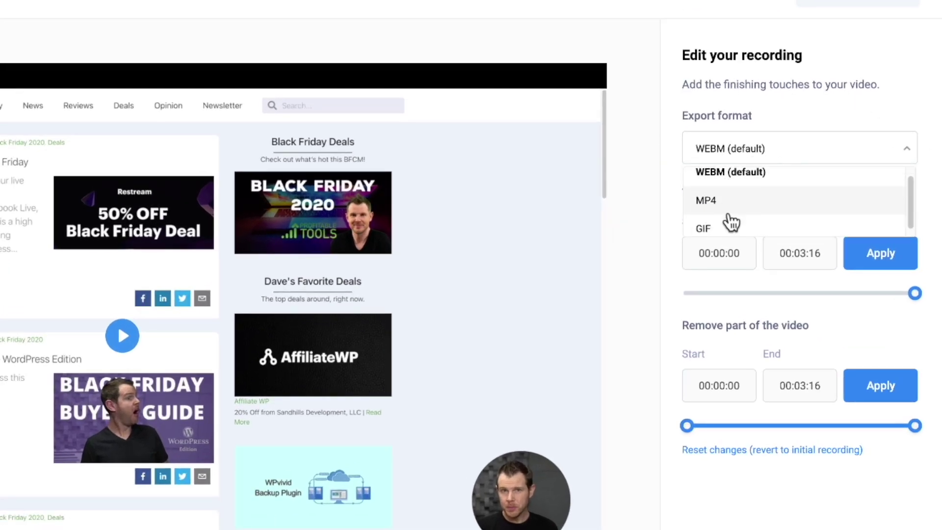
scroll(722, 228, "down", 1)
left_click(796, 88)
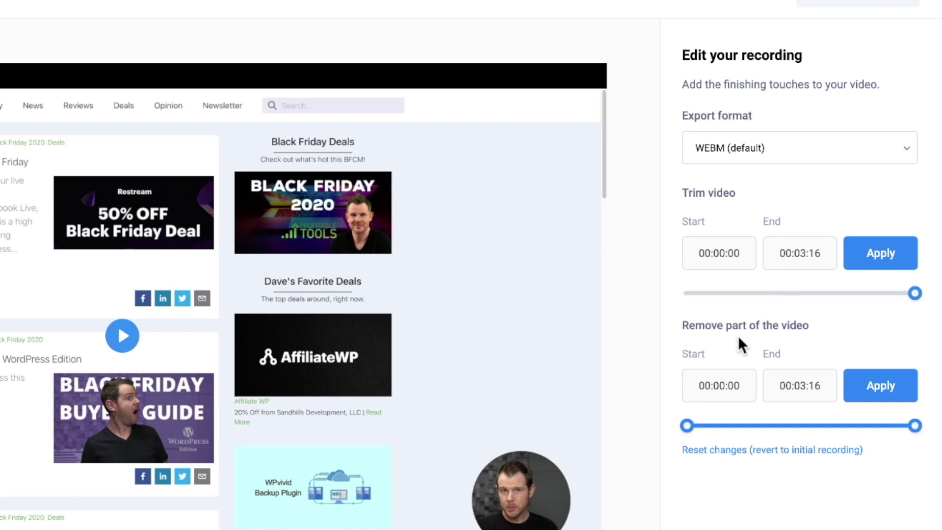
left_click_drag(687, 425, 731, 426)
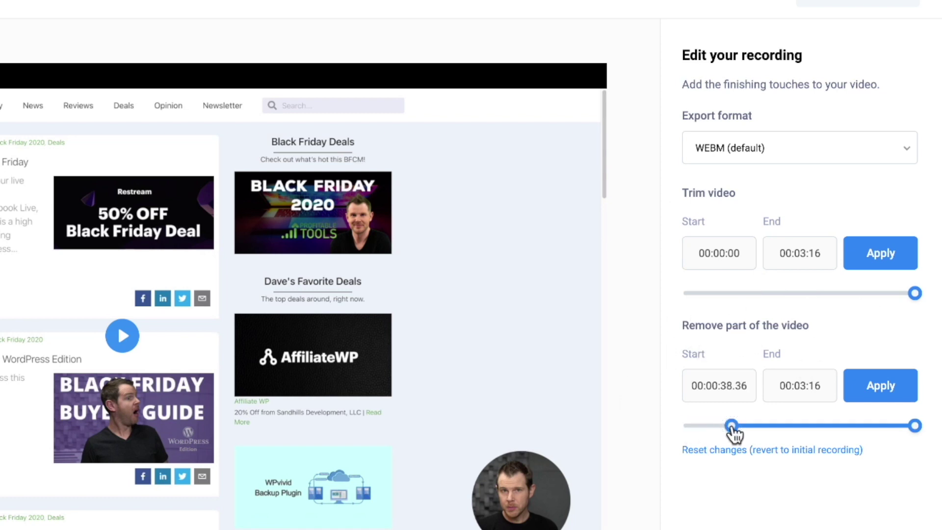
left_click_drag(915, 425, 816, 427)
left_click(773, 450)
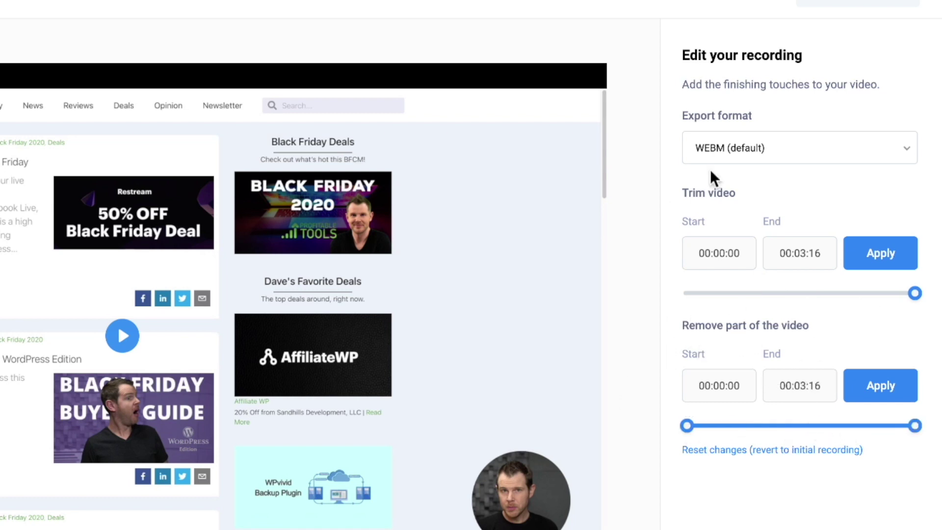